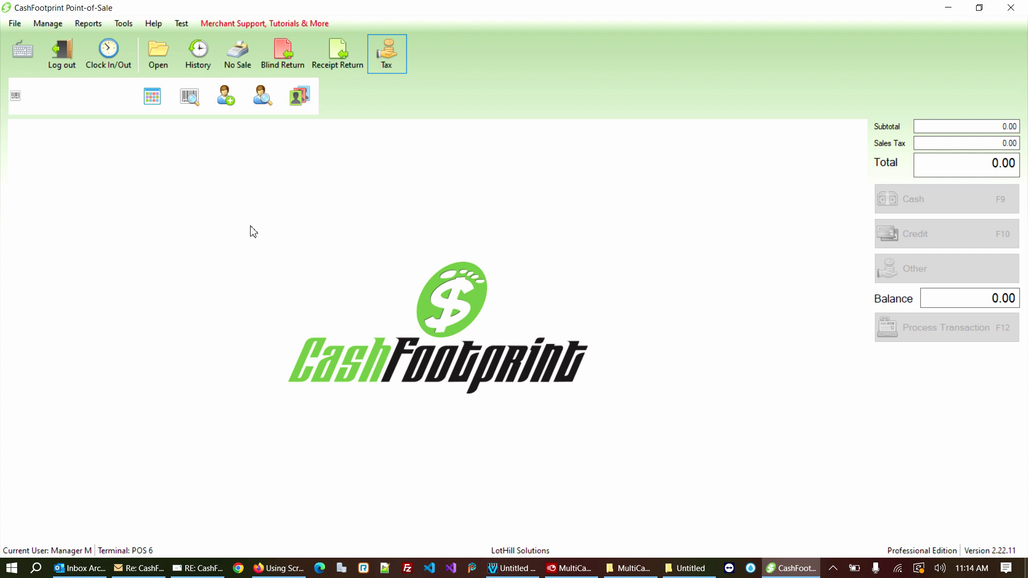
# Under Tools > Options > Receipt/Hardware > Receipt Printer, start adding a new printer.
pyautogui.click(120, 24)
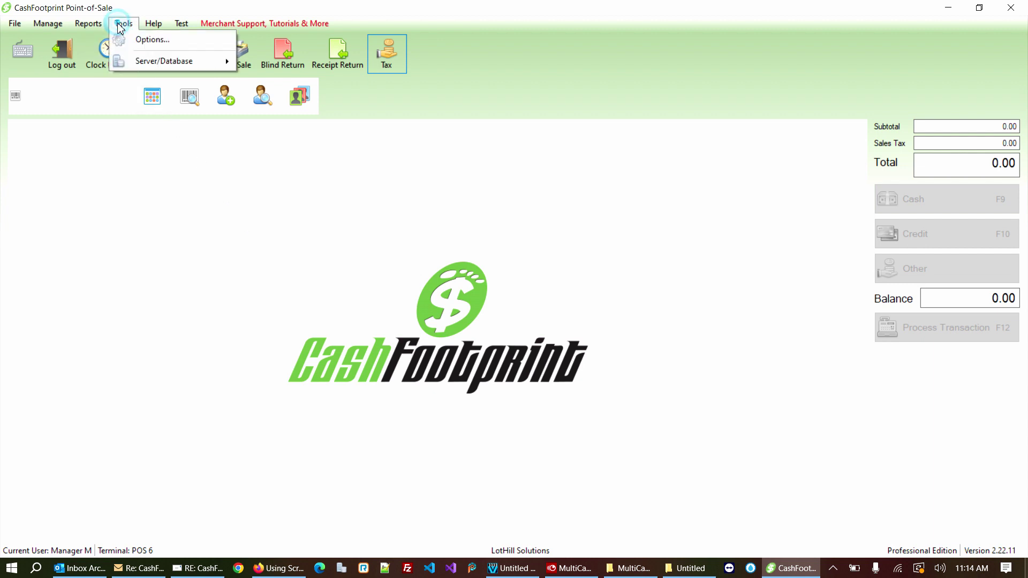
pyautogui.click(150, 39)
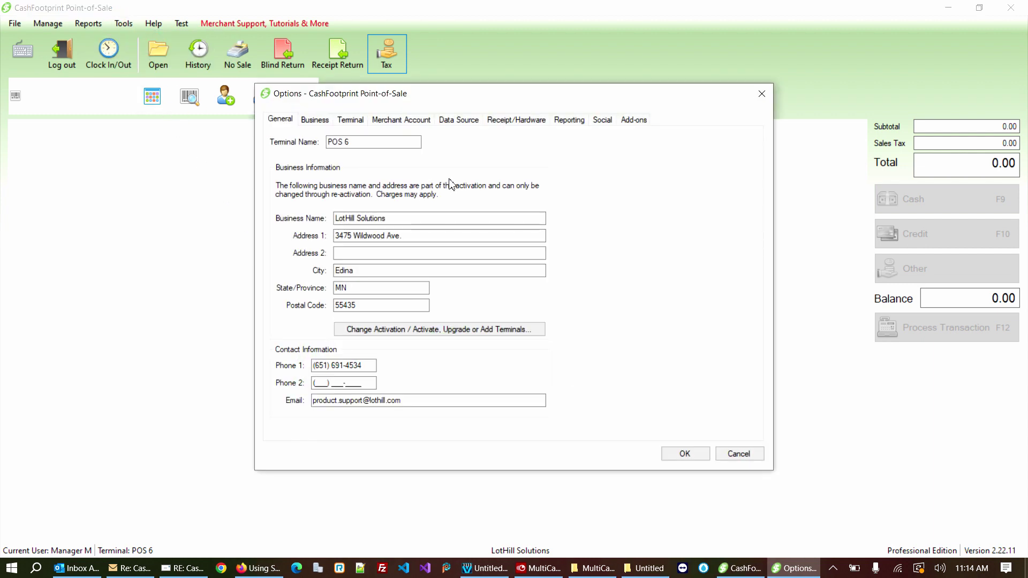
pyautogui.click(528, 120)
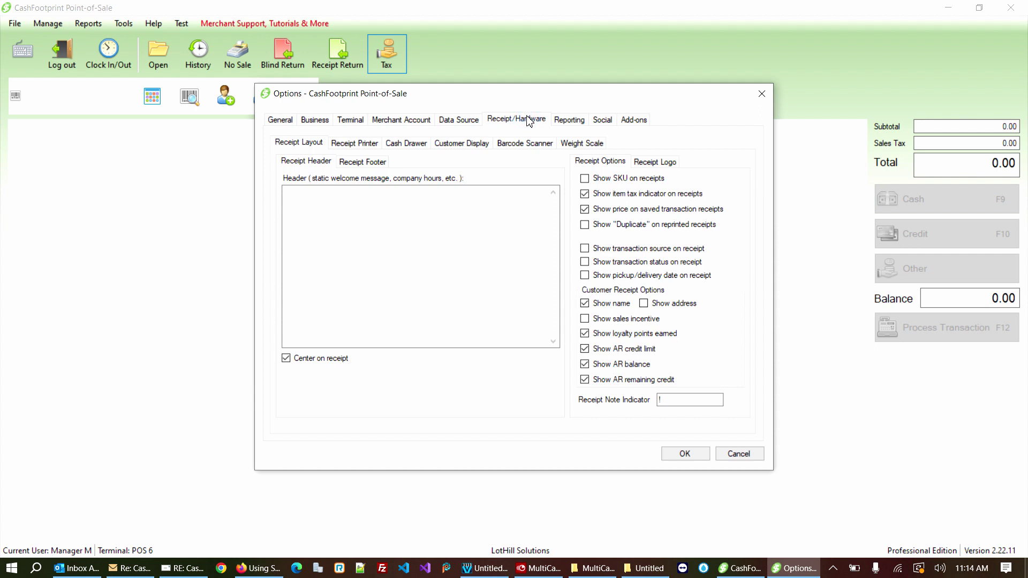
pyautogui.click(355, 143)
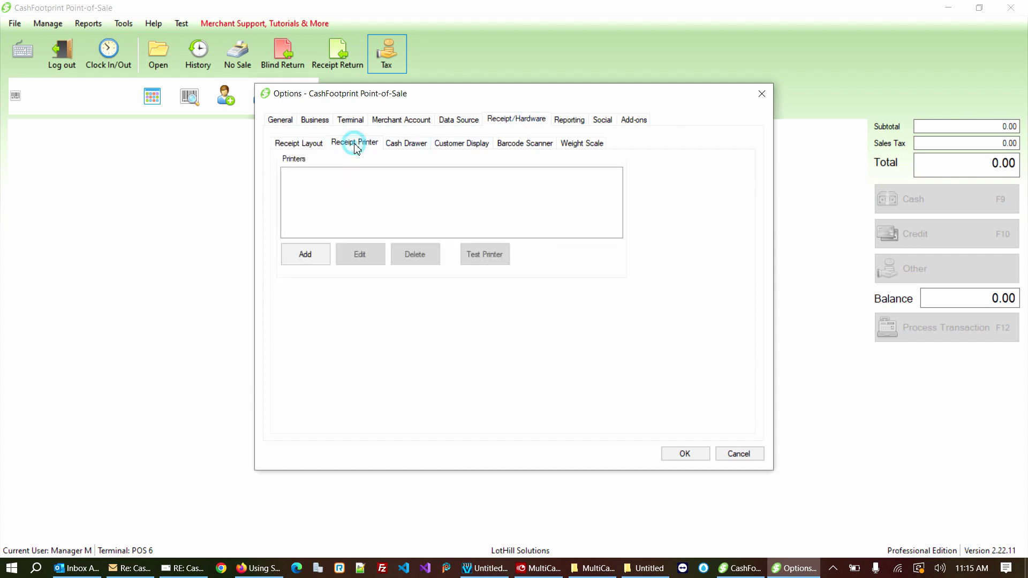
pyautogui.click(312, 256)
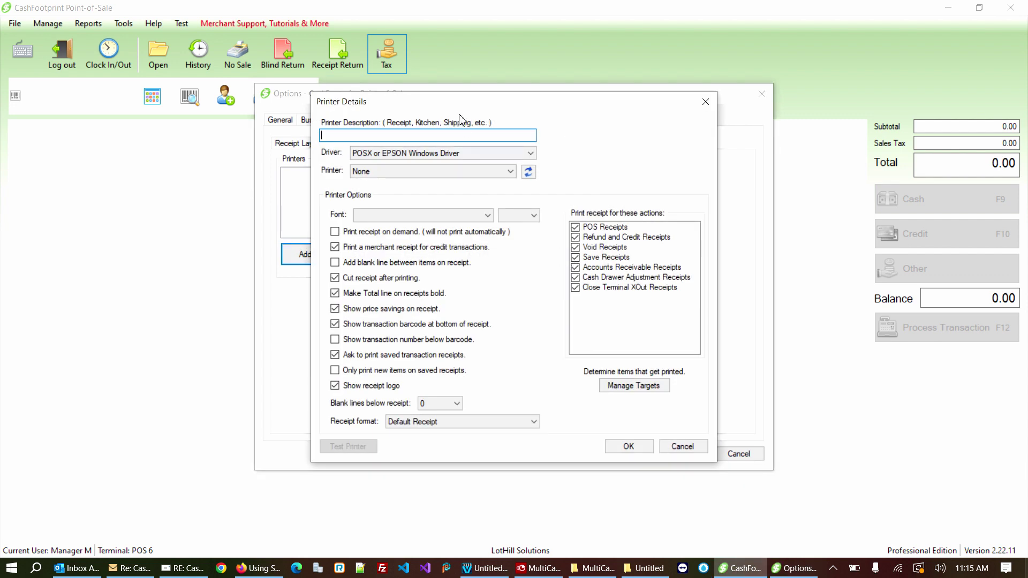
# Name the new printer 'Receipts' and set its driver to ESCPOS.
pyautogui.write('Receipts')
pyautogui.moveTo(404, 103); pyautogui.dragTo(496, 104)
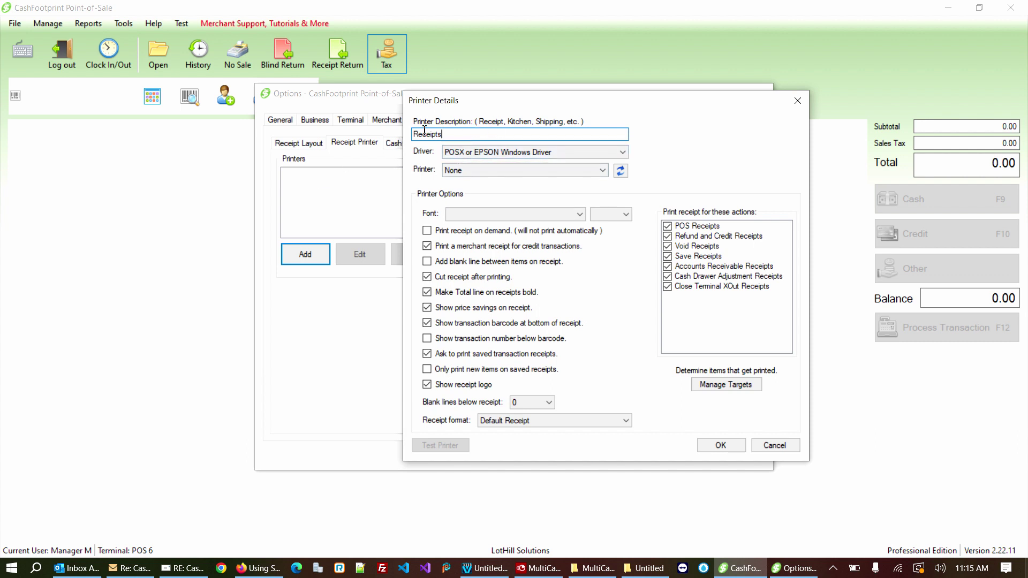
pyautogui.click(472, 153)
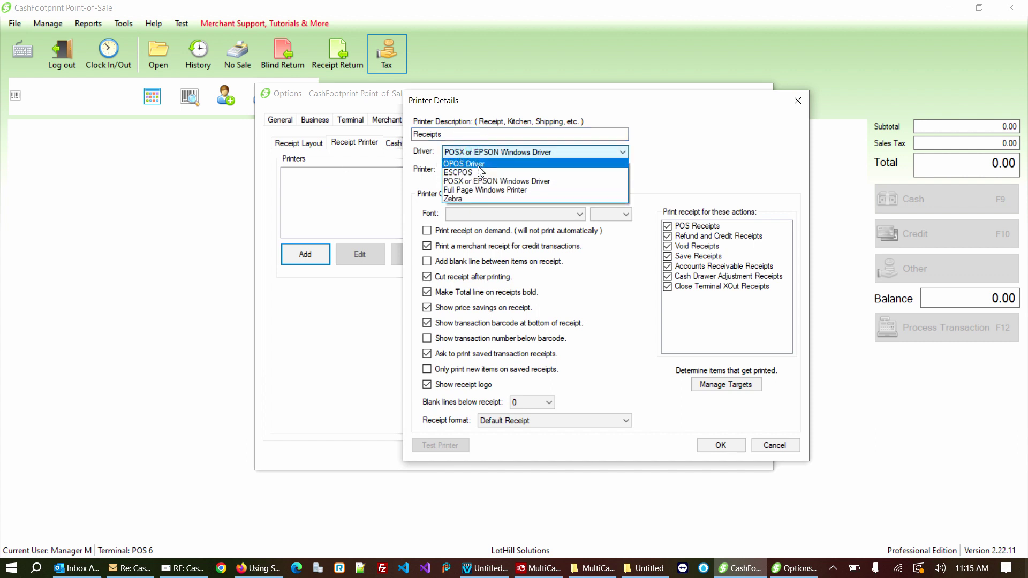
pyautogui.click(480, 172)
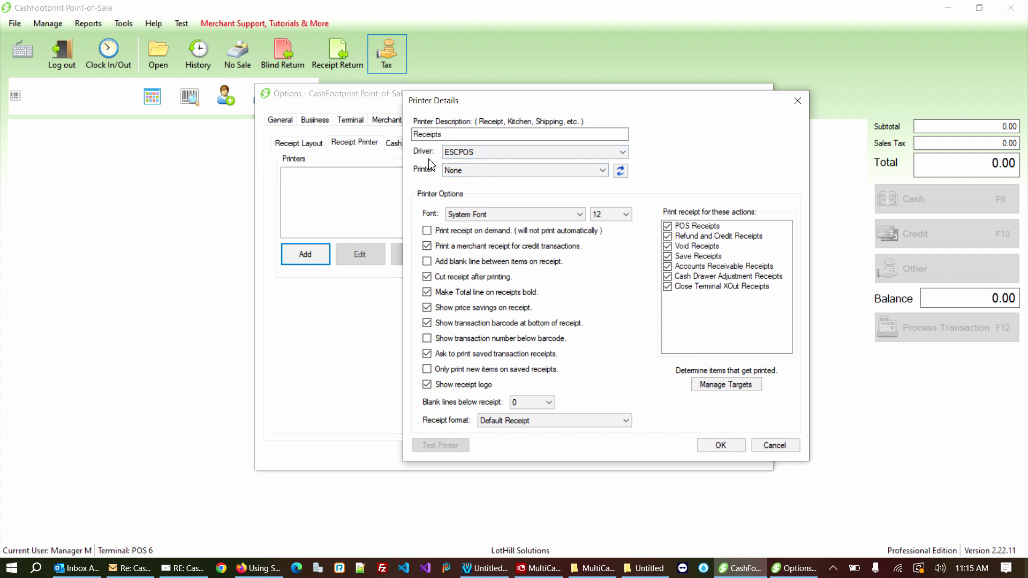
pyautogui.click(490, 153)
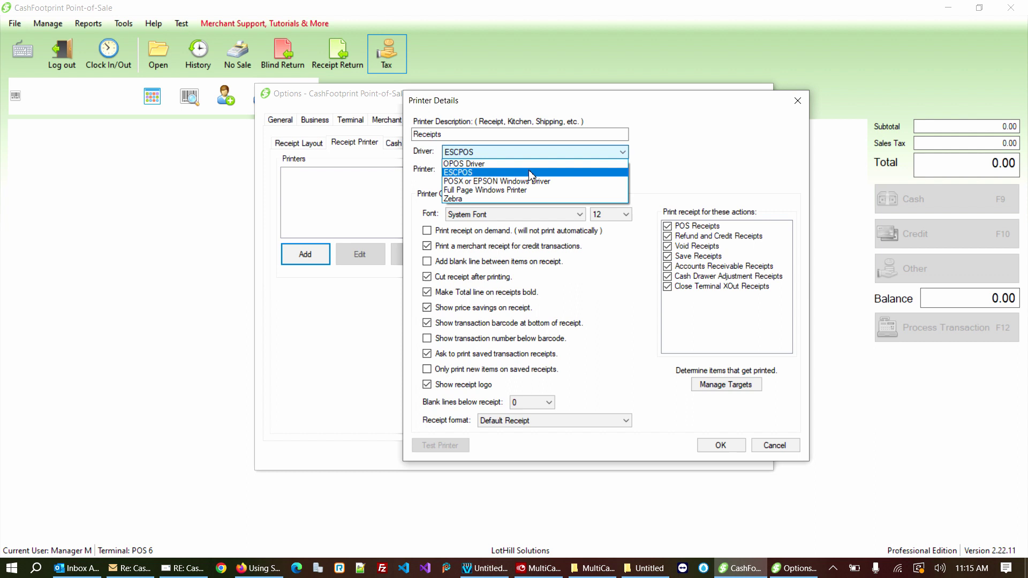
pyautogui.click(542, 152)
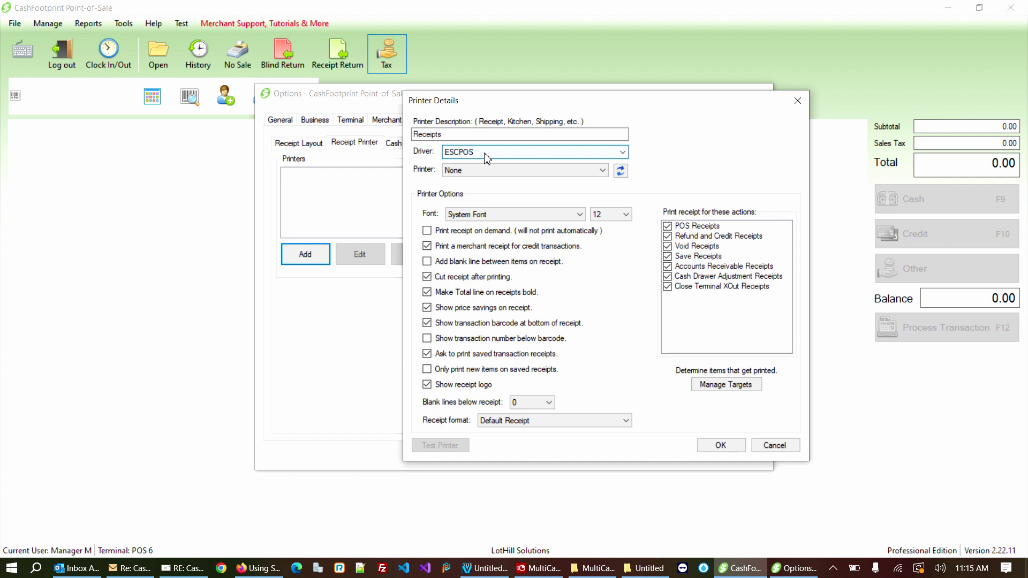
pyautogui.click(461, 170)
# Target POS-X Thermal Printer at font size 12, print on demand, and drop credit merchant receipts.
pyautogui.click(480, 199)
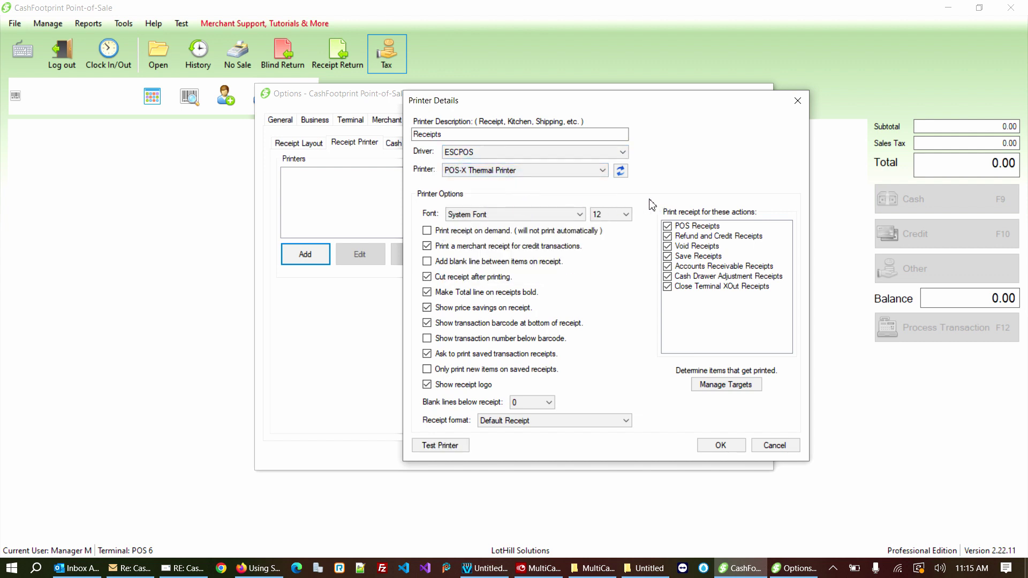
pyautogui.click(614, 215)
pyautogui.click(668, 180)
pyautogui.click(456, 233)
pyautogui.click(470, 244)
pyautogui.click(737, 392)
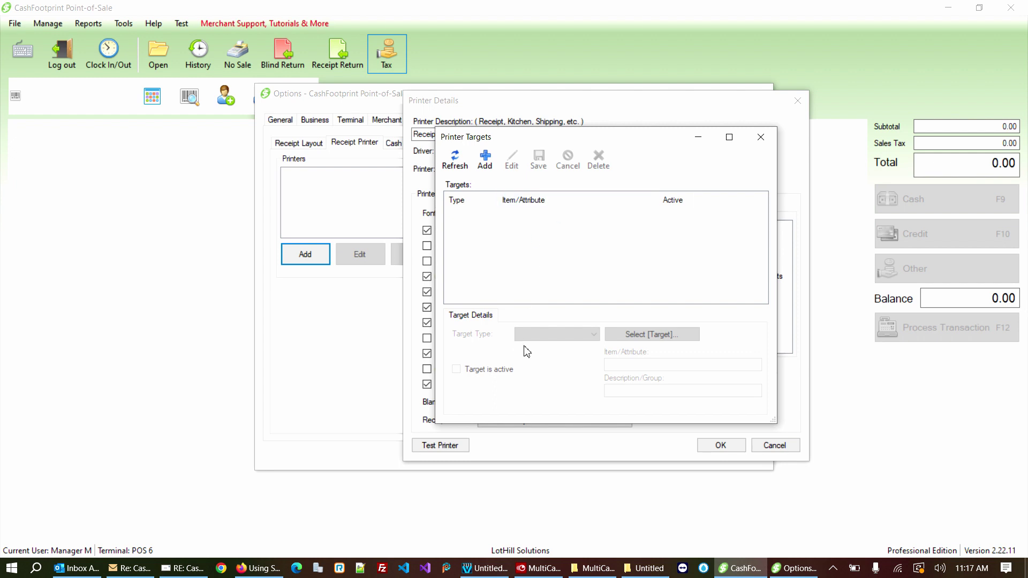
pyautogui.click(485, 159)
pyautogui.click(557, 334)
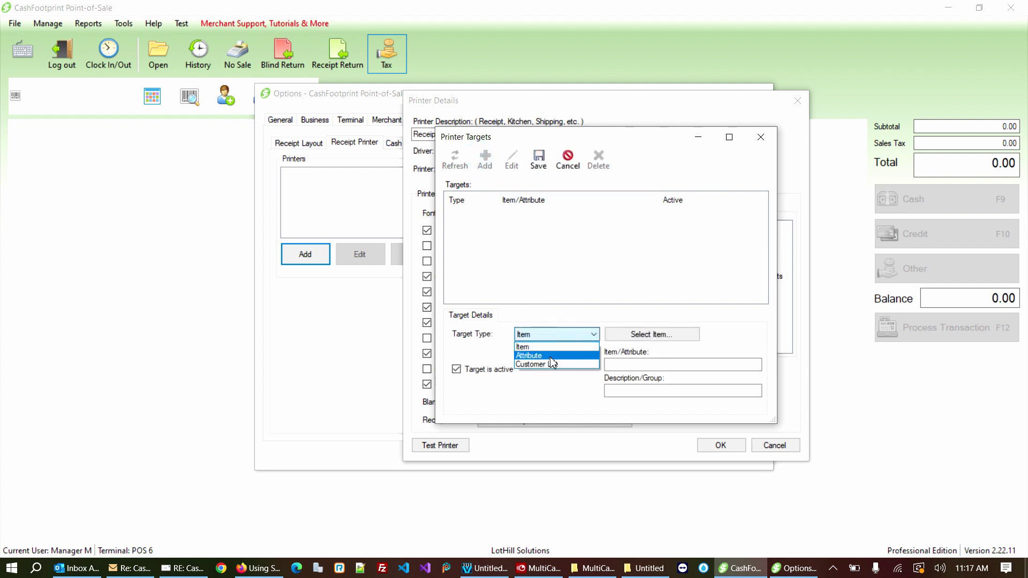
pyautogui.click(568, 161)
pyautogui.click(568, 161)
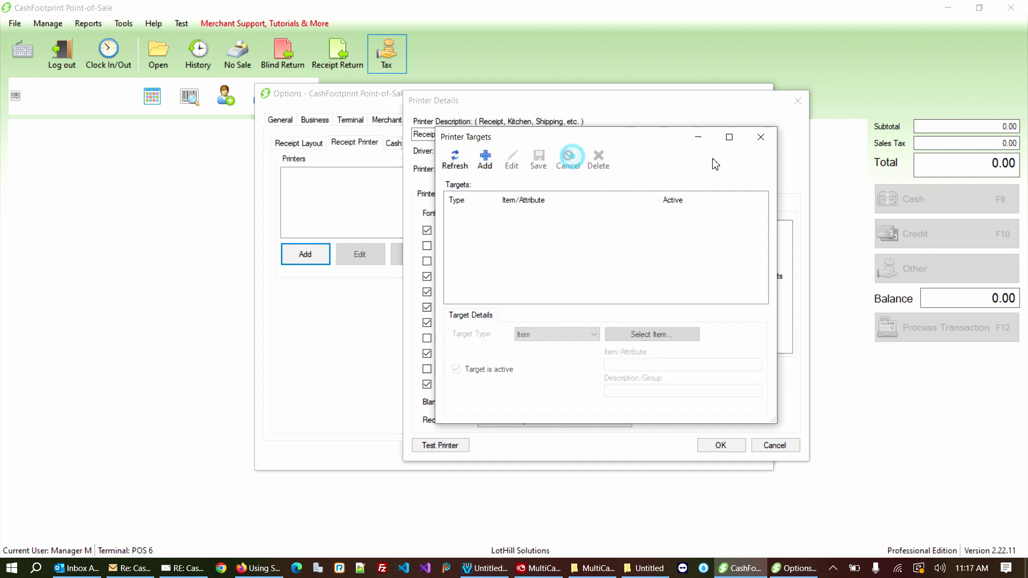
pyautogui.click(761, 137)
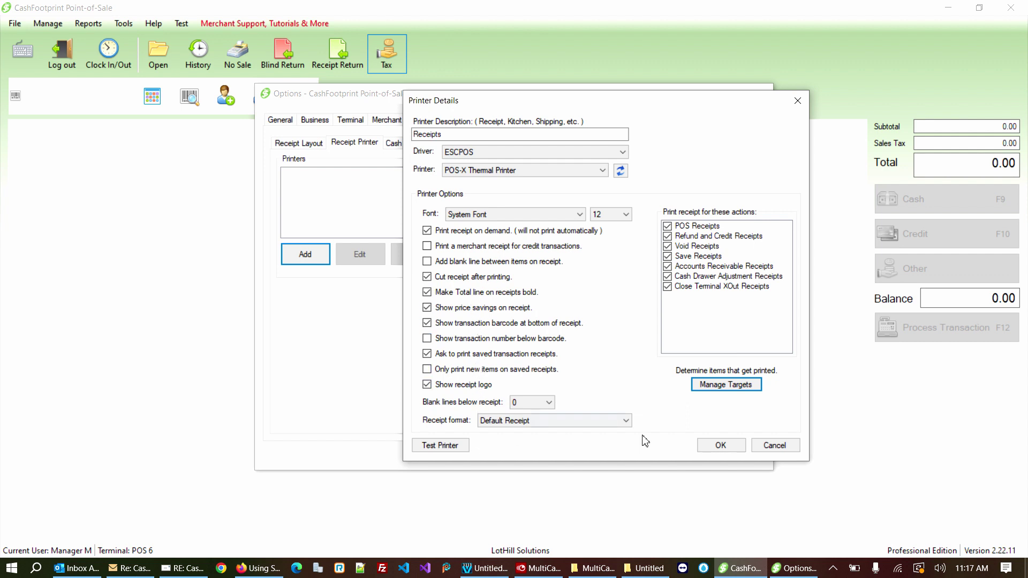
# Keep the Default Receipt format and save the Receipts - POS-X Thermal Printer entry.
pyautogui.click(577, 422)
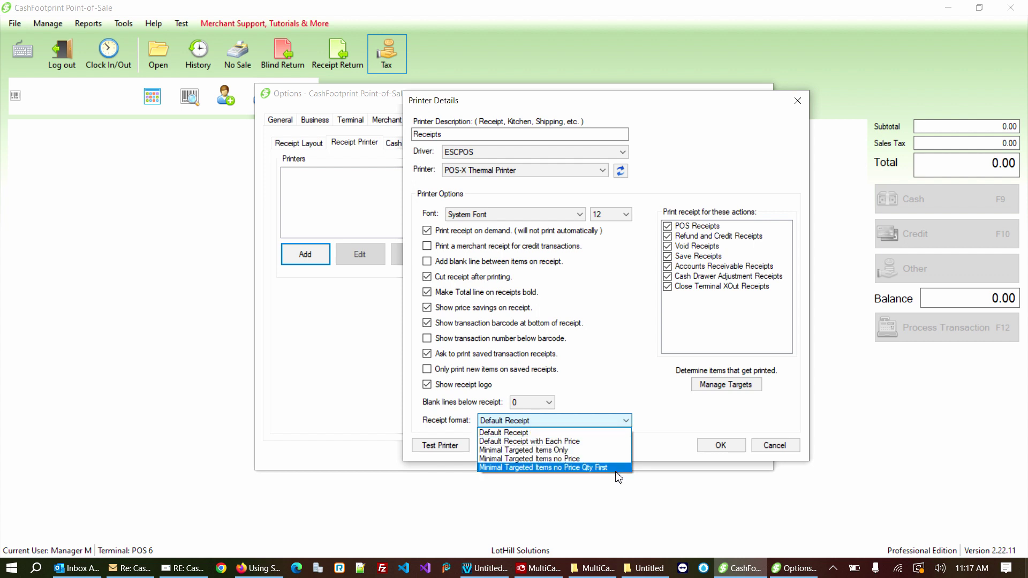
pyautogui.click(658, 407)
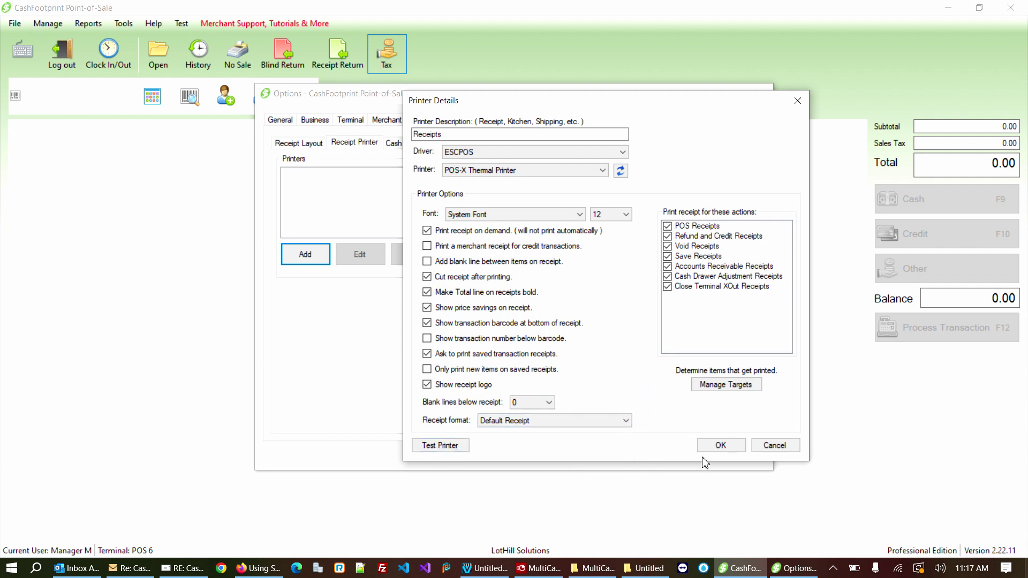
pyautogui.click(719, 446)
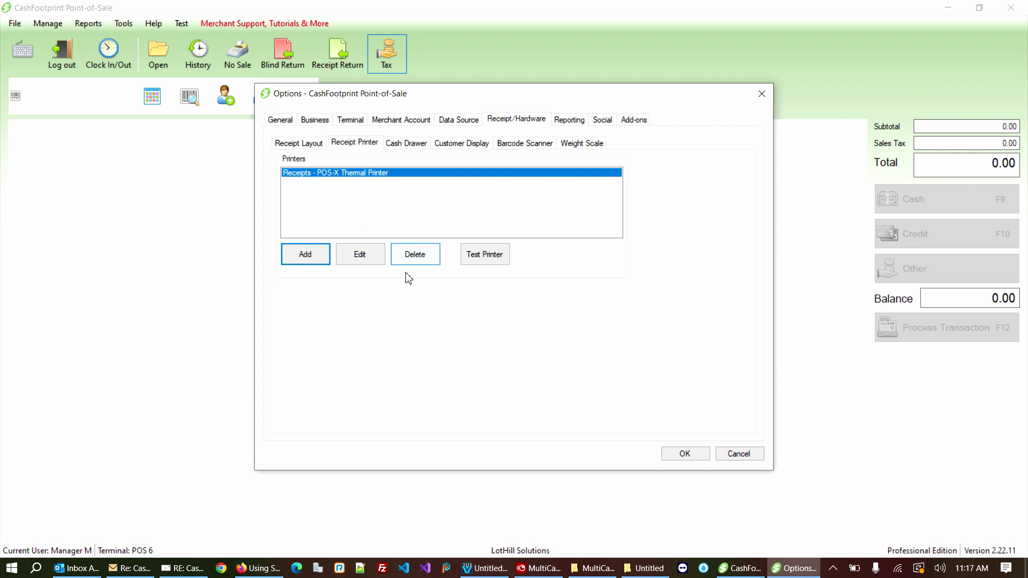
# Add a new cash drawer described as 'Drawer', leaving the pulse length unchanged.
pyautogui.click(419, 148)
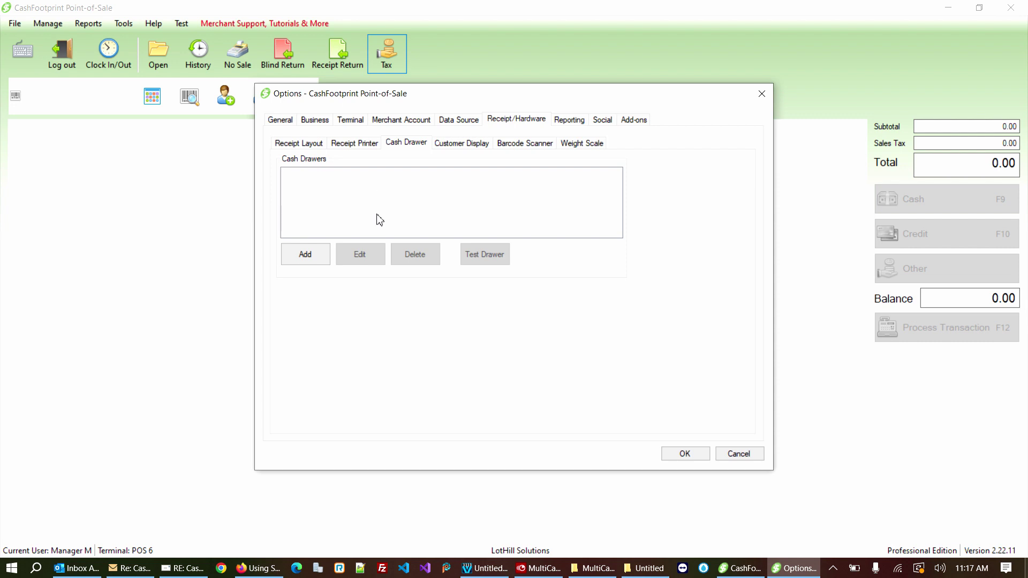
pyautogui.click(306, 255)
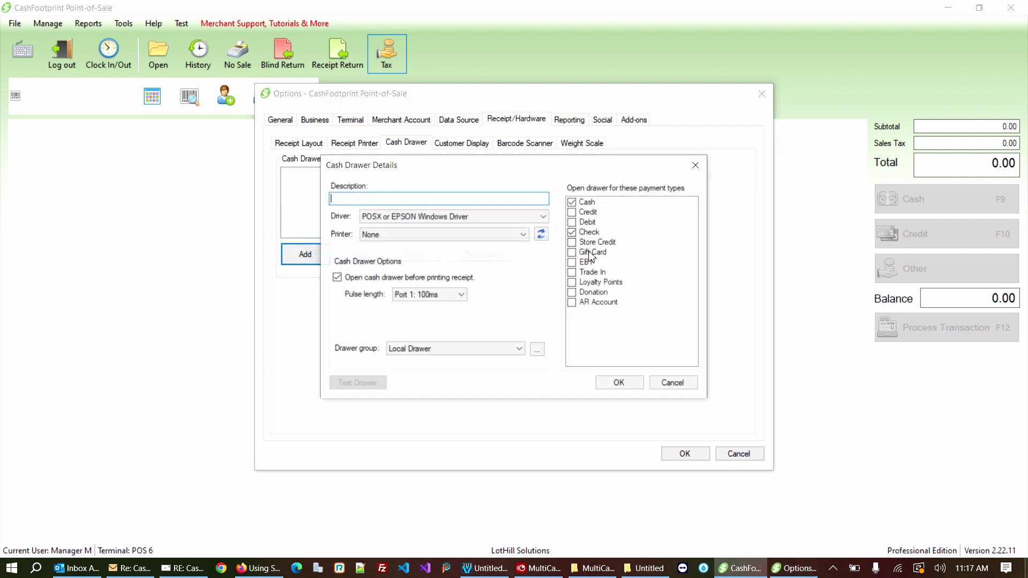
pyautogui.write('Drawer')
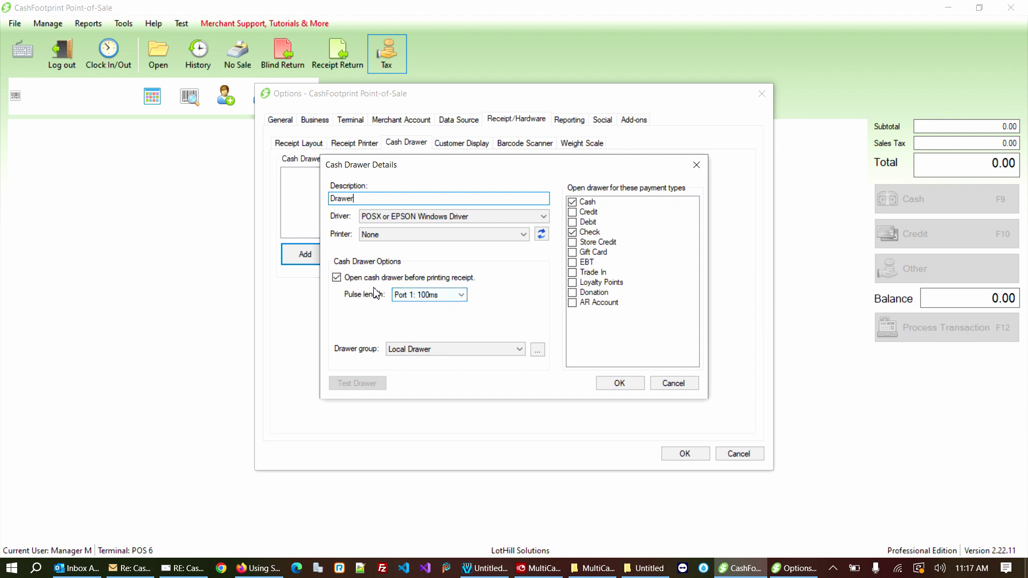
pyautogui.click(422, 296)
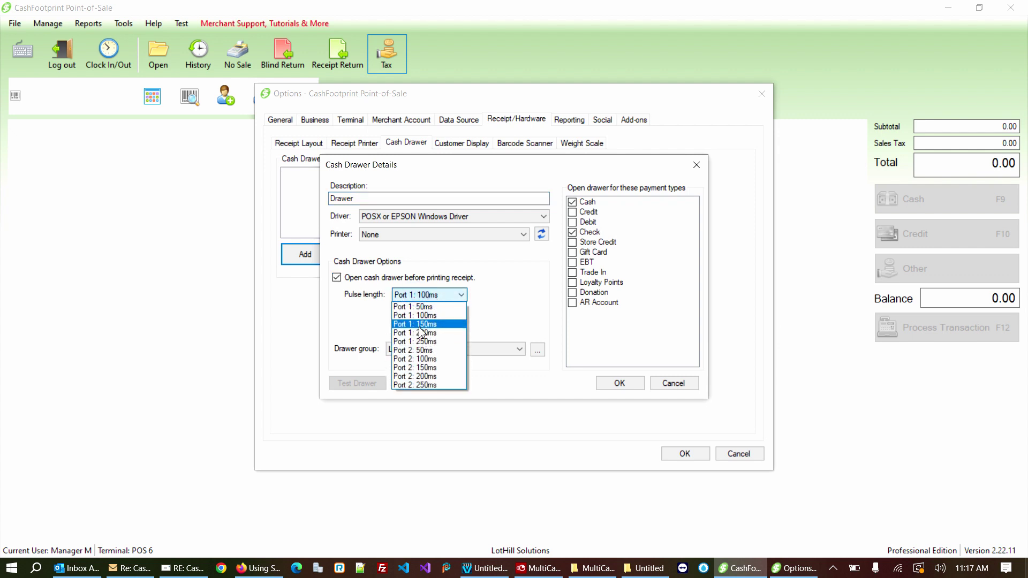
pyautogui.click(505, 320)
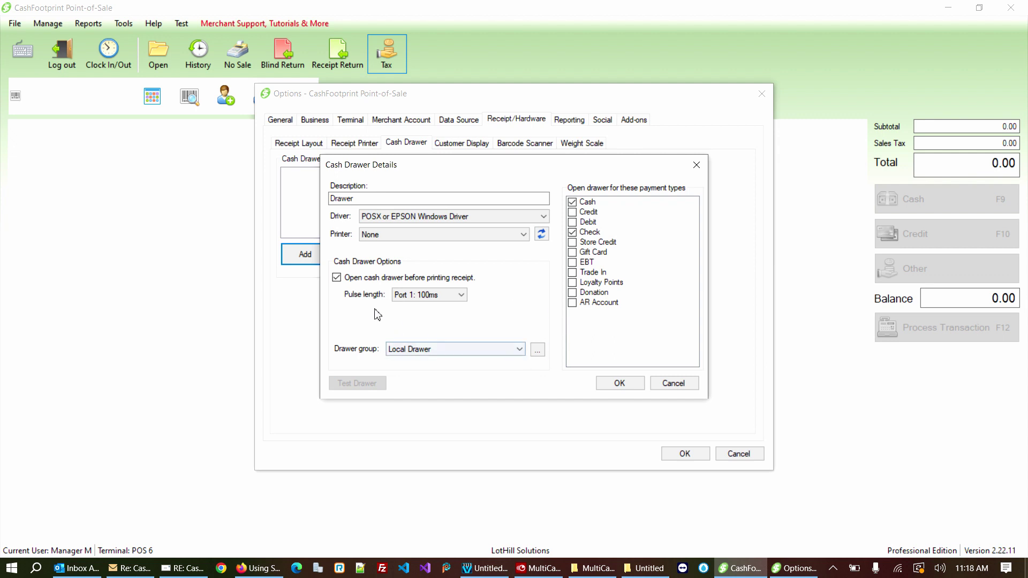
# Give the drawer the ESCPOS driver and POS-X Thermal Printer, then save it.
pyautogui.click(411, 219)
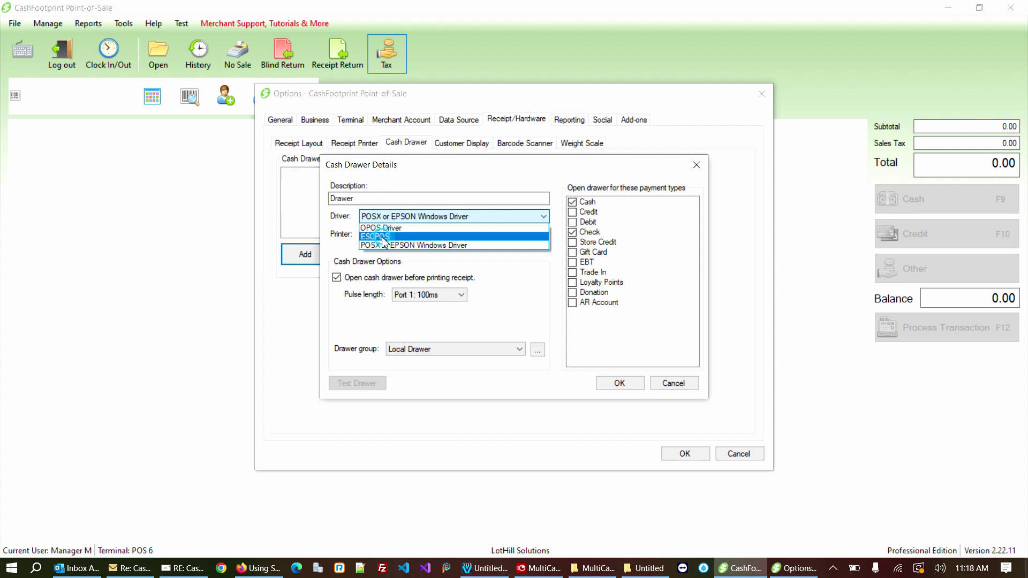
pyautogui.click(451, 234)
pyautogui.click(410, 234)
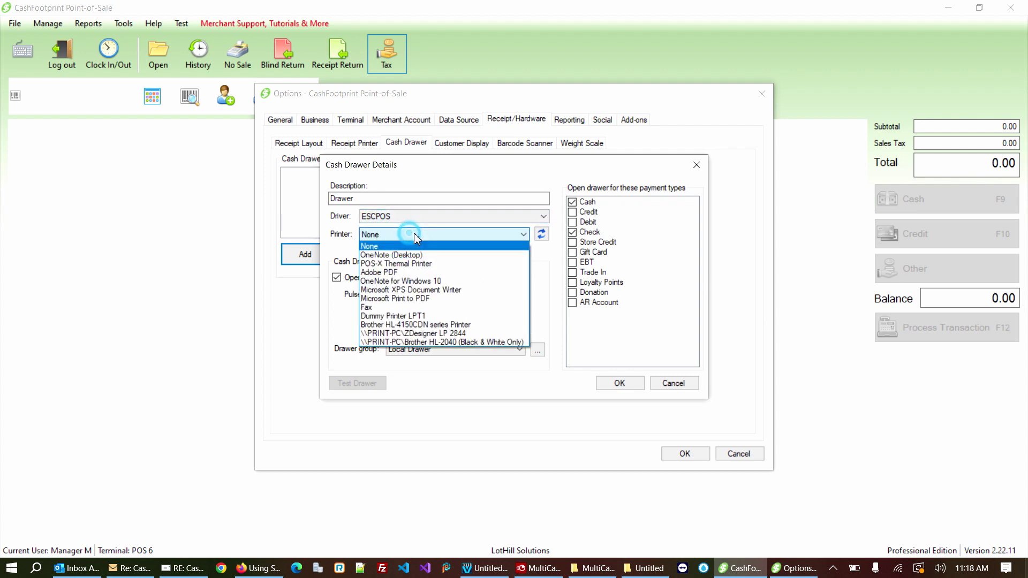
pyautogui.click(436, 264)
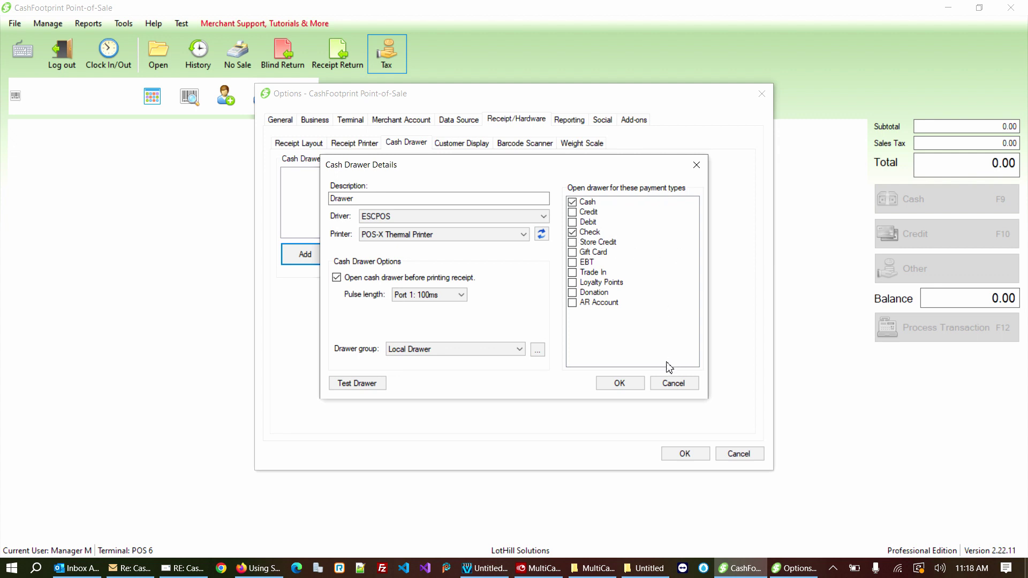
pyautogui.click(631, 385)
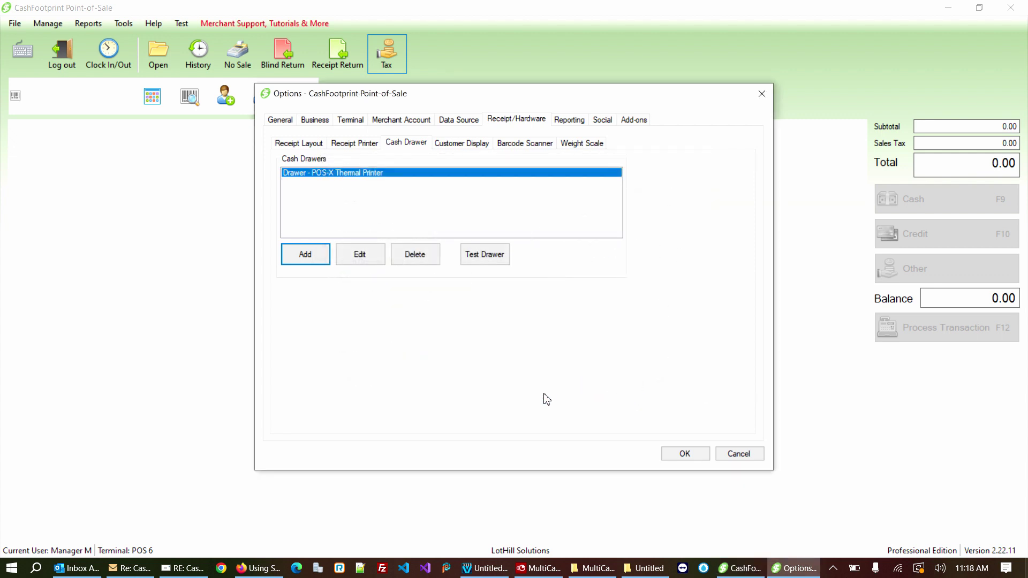
pyautogui.click(685, 453)
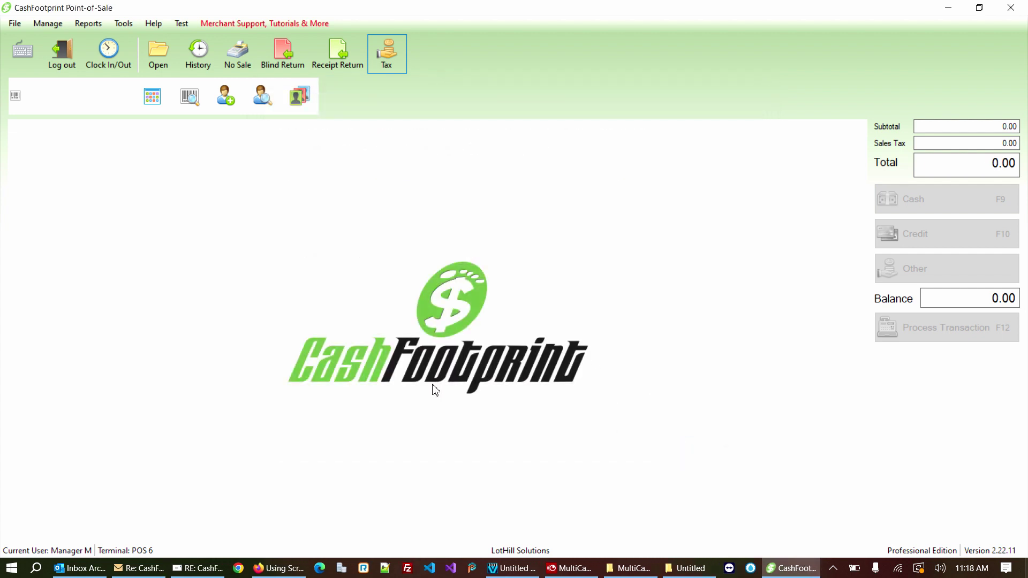
pyautogui.click(210, 193)
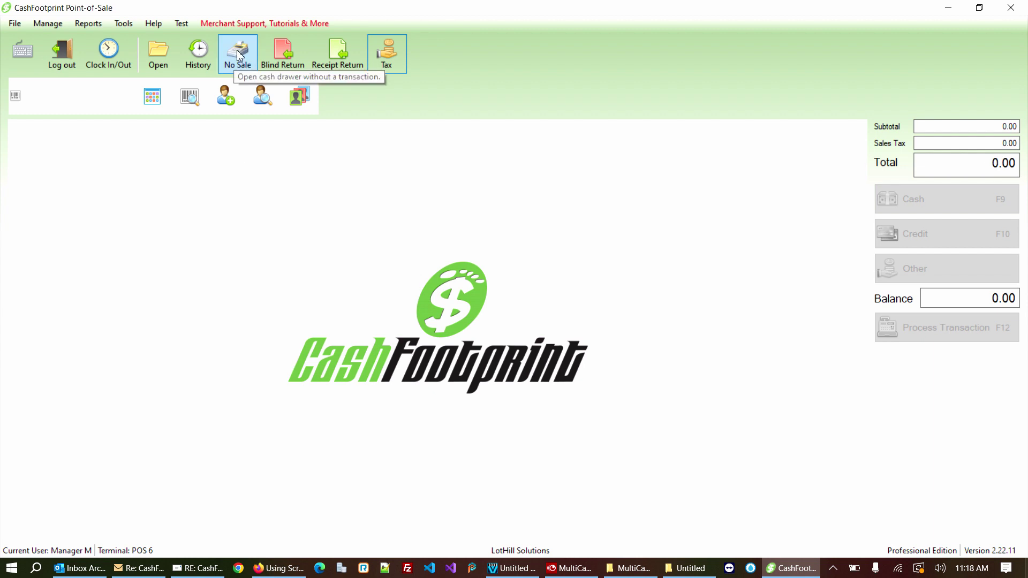
pyautogui.click(132, 24)
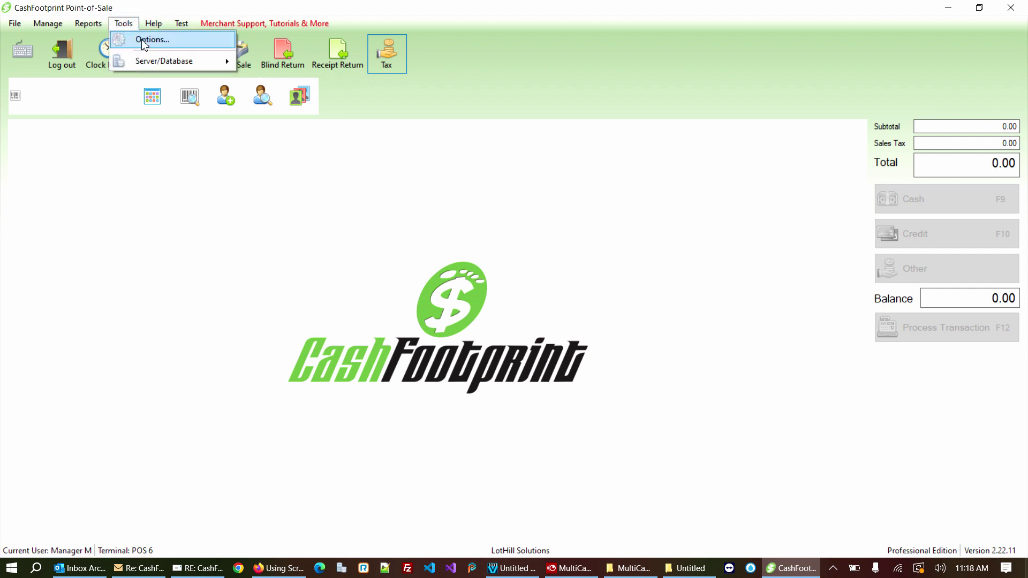
pyautogui.click(145, 43)
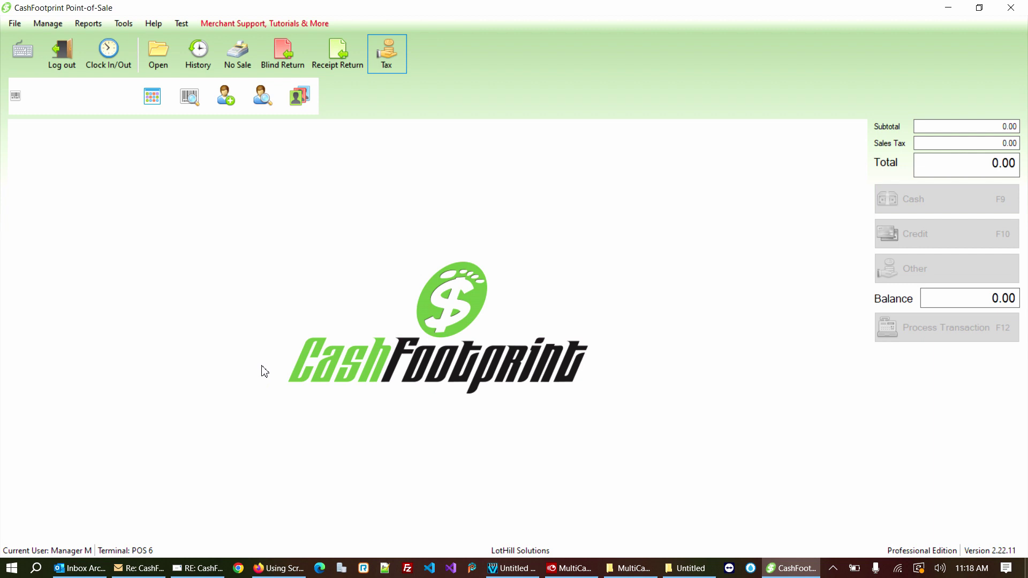
pyautogui.click(14, 24)
# In Cash Drawer Assignments, set POS 6's drawer to Drawer, save, and close.
pyautogui.click(75, 60)
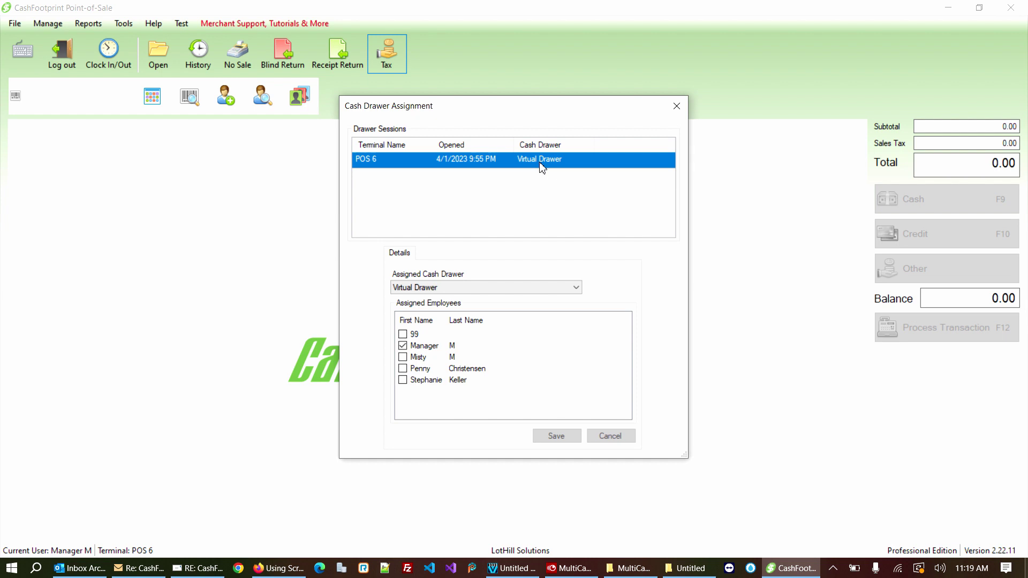
pyautogui.click(461, 287)
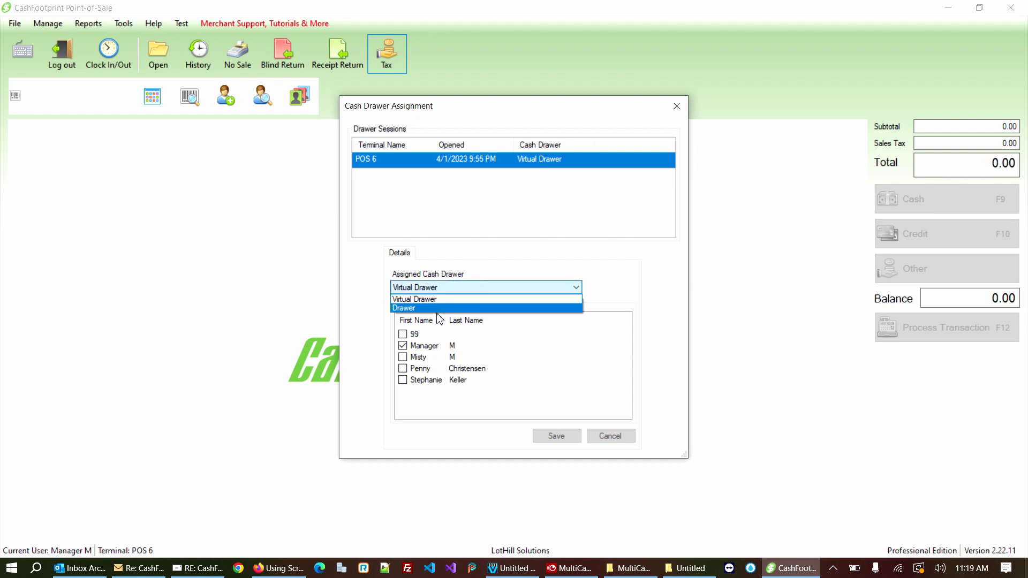
pyautogui.click(439, 309)
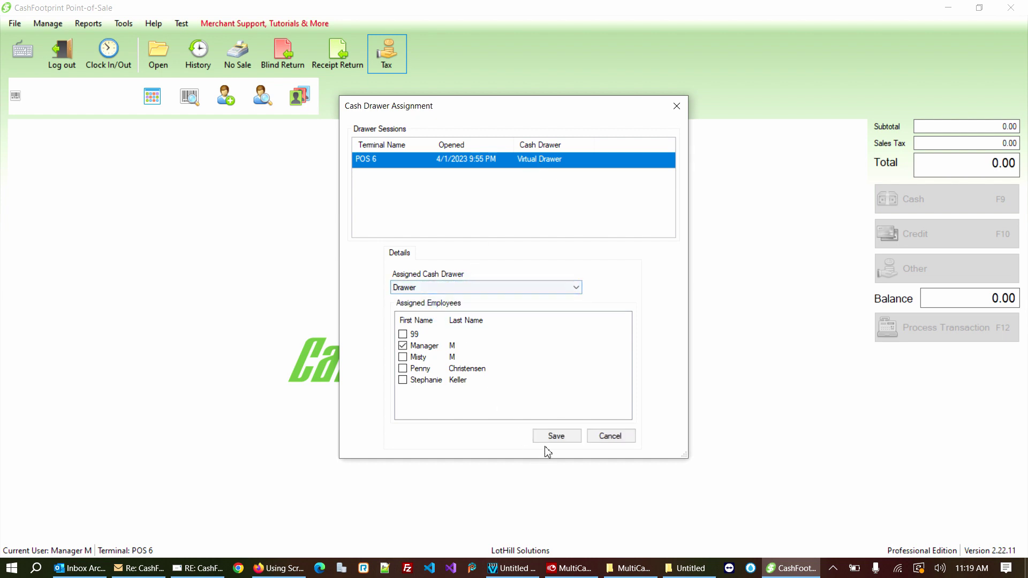
pyautogui.click(552, 437)
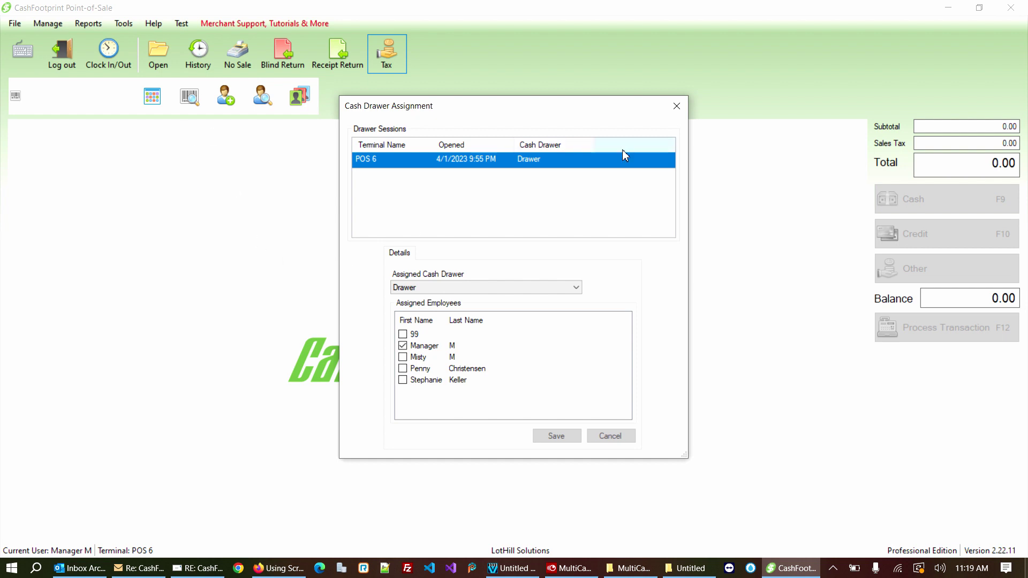
pyautogui.click(677, 106)
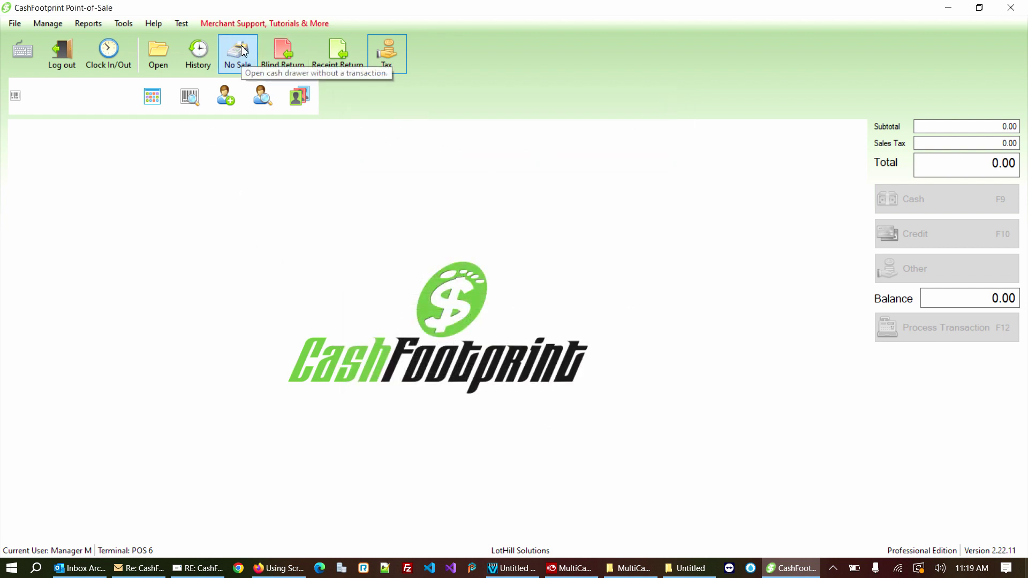